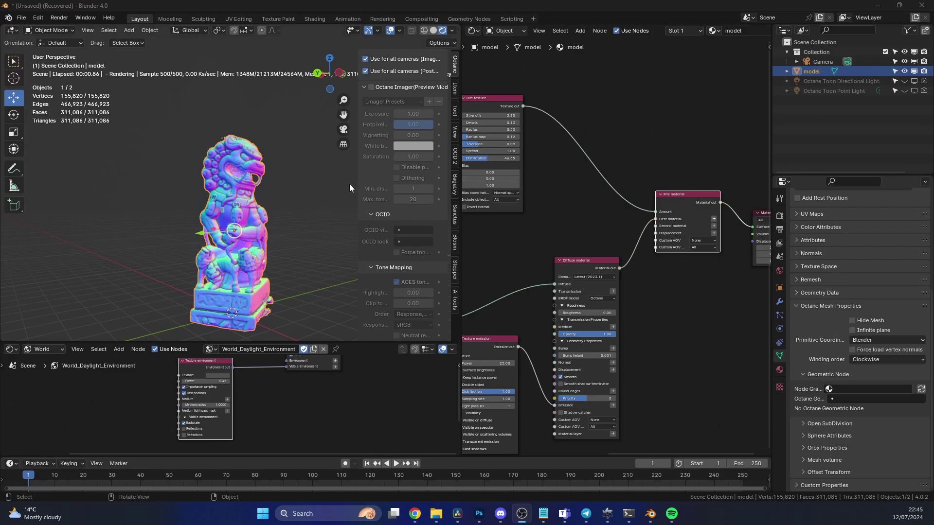
- Switch the viewport from the rendered preview to Solid shading to view the statue
{"action": "mouse_move", "coordinate": [315, 200]}
{"action": "middle_mouse_down"}
{"action": "mouse_move", "coordinate": [182, 264]}
{"action": "mouse_move", "coordinate": [229, 208]}
{"action": "mouse_move", "coordinate": [313, 194]}
{"action": "middle_mouse_up"}
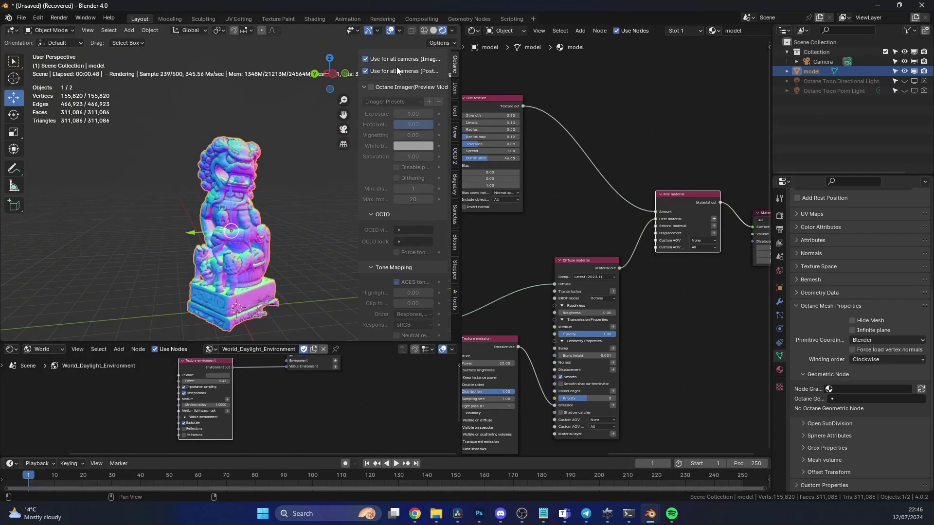
{"action": "left_click", "coordinate": [434, 30]}
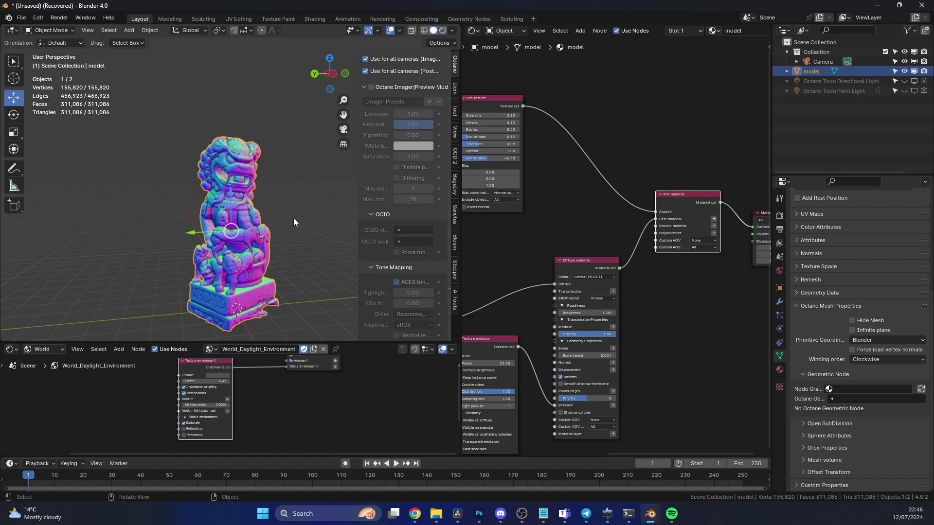
{"action": "scroll", "coordinate": [293, 219], "scroll_direction": "up", "scroll_amount": 2}
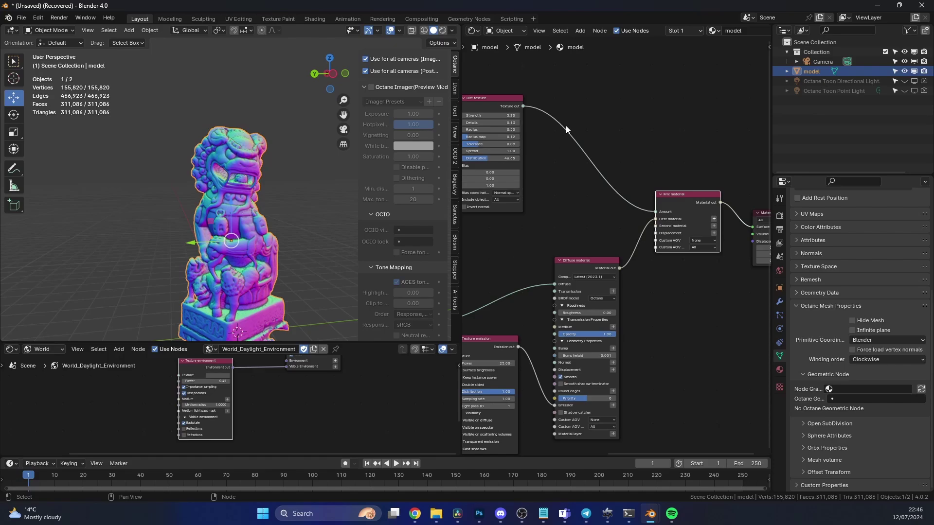
- Try the dark brown matcap on the statue and restore the rainbow normal matcap
{"action": "left_click", "coordinate": [453, 30]}
{"action": "left_click", "coordinate": [466, 95]}
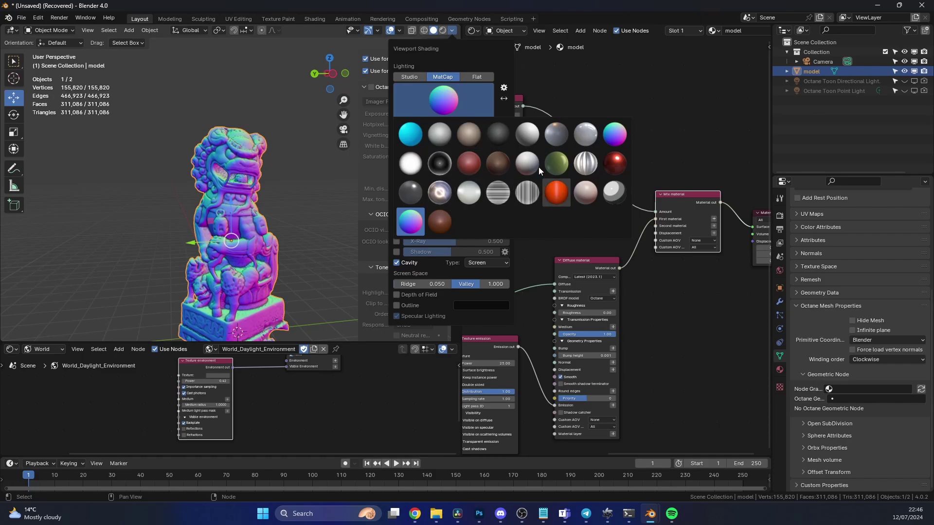
{"action": "left_click", "coordinate": [498, 171]}
{"action": "left_click", "coordinate": [434, 107]}
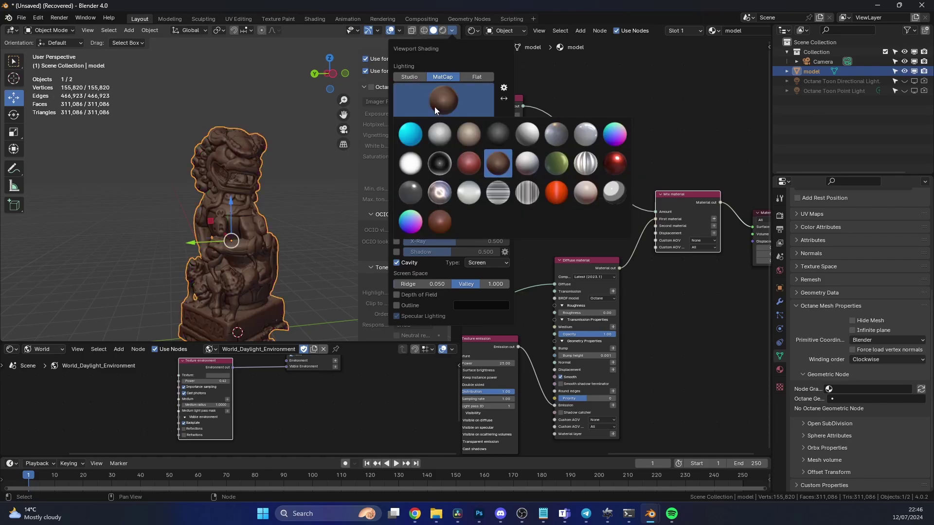
{"action": "left_click", "coordinate": [413, 218]}
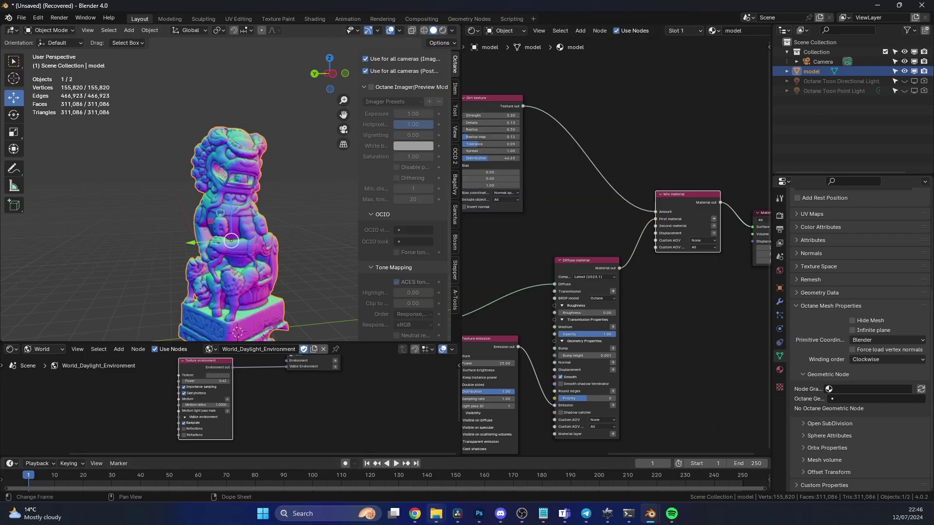
- Switch to File Explorer, browse the matcap images in the 1024 folder, and return to Blender
{"action": "mouse_move", "coordinate": [436, 514]}
{"action": "left_click", "coordinate": [637, 460]}
{"action": "scroll", "coordinate": [525, 393], "scroll_direction": "down", "scroll_amount": 10}
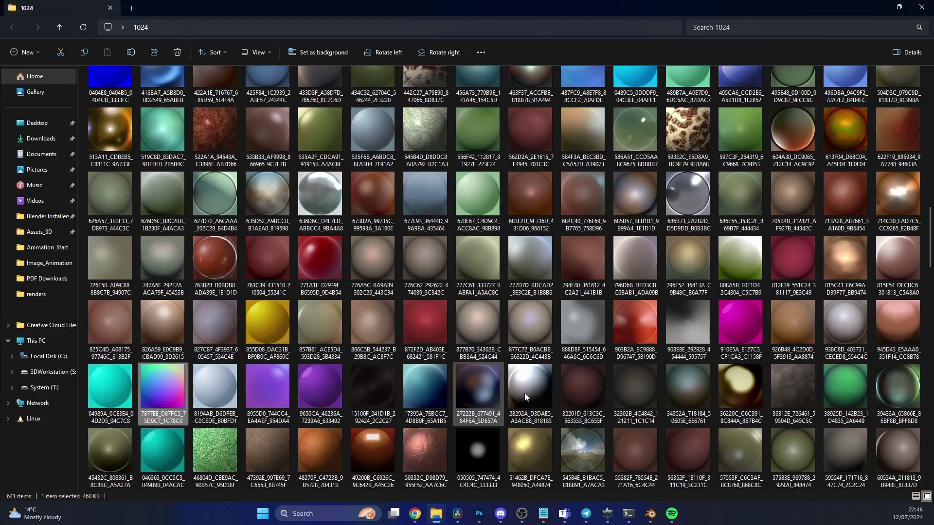
{"action": "scroll", "coordinate": [580, 321], "scroll_direction": "up", "scroll_amount": 10}
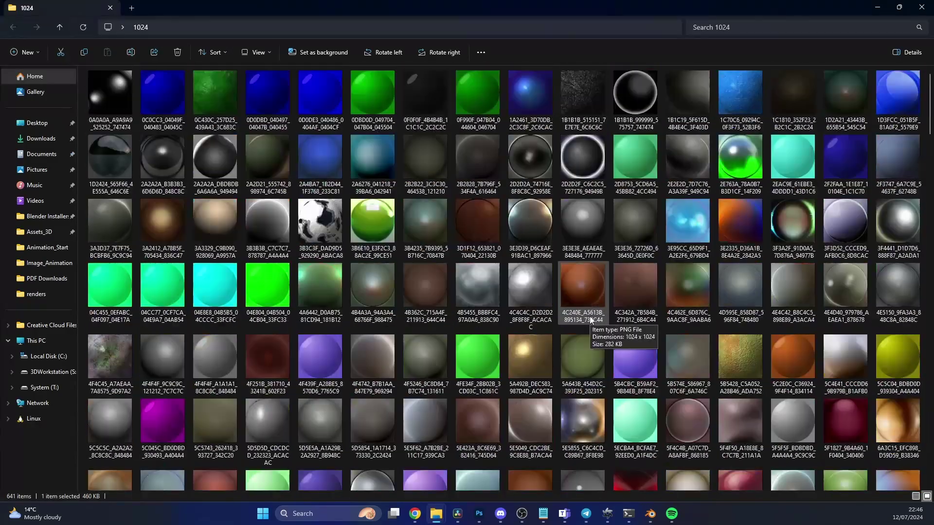
{"action": "scroll", "coordinate": [589, 282], "scroll_direction": "down", "scroll_amount": 8}
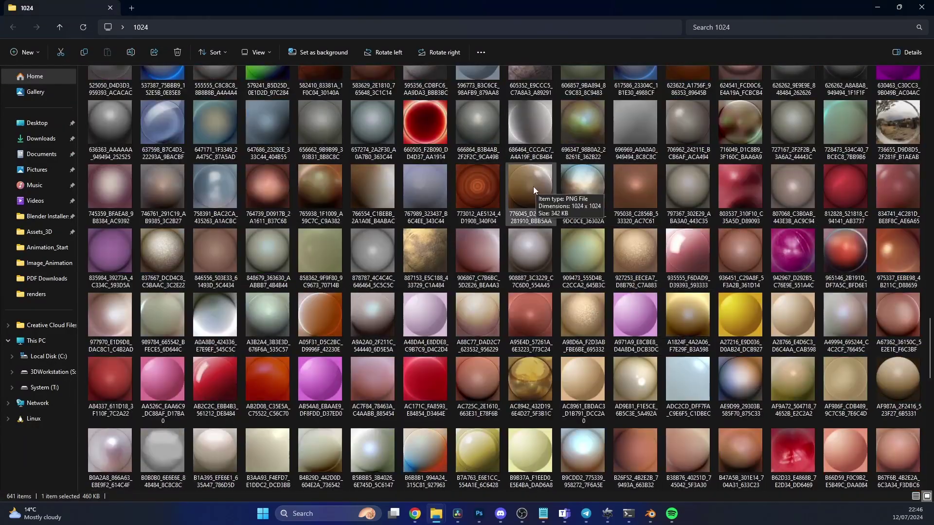
{"action": "left_click", "coordinate": [877, 7]}
{"action": "left_click", "coordinate": [595, 227]}
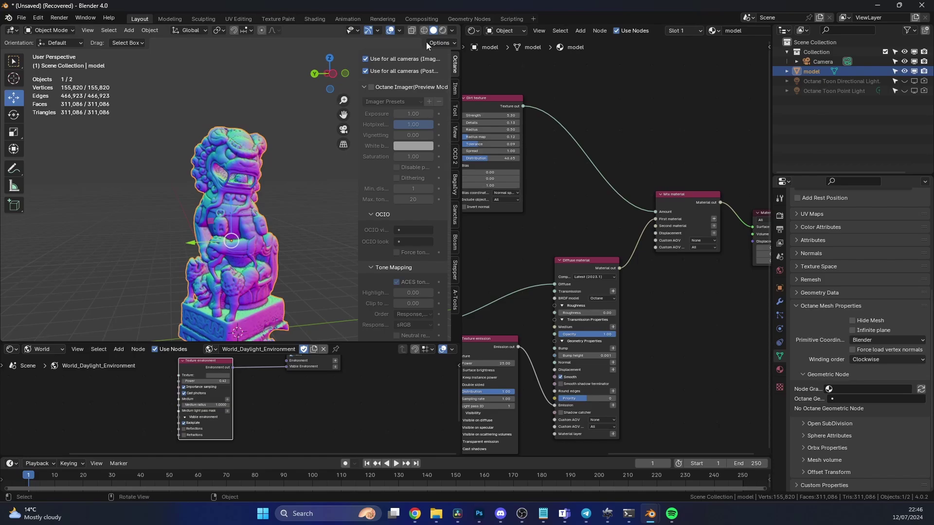
- Toggle the Cavity option in the viewport shading settings to compare the statue's surface detail
{"action": "left_click", "coordinate": [452, 30]}
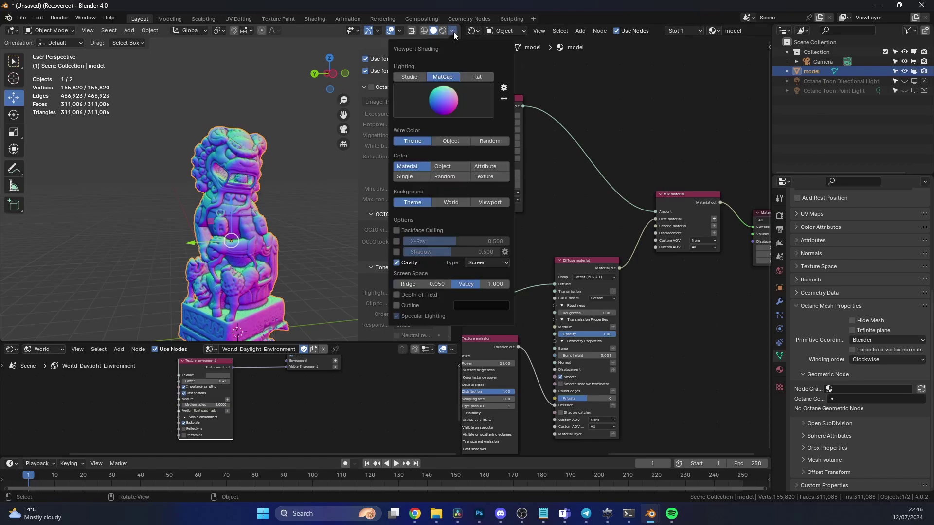
{"action": "left_click", "coordinate": [397, 263]}
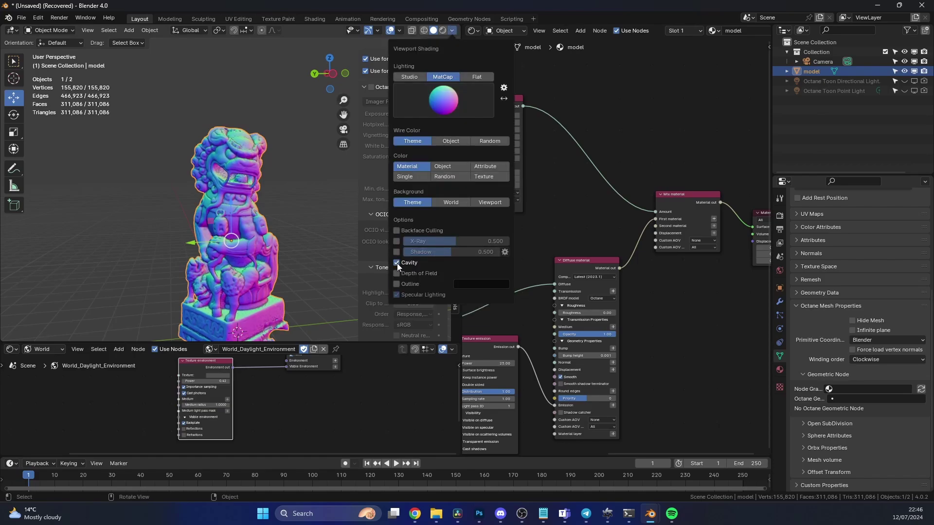
{"action": "left_click", "coordinate": [396, 263]}
{"action": "left_click", "coordinate": [396, 264]}
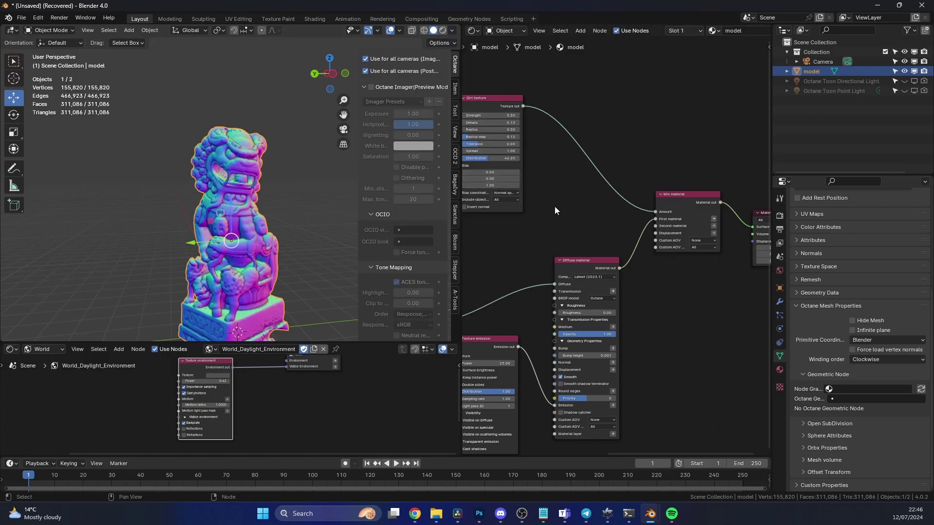
- Maximize the material node editor and reposition the MatCap Projection and RGB image nodes for a clearer layout
{"action": "key", "text": "ctrl+space"}
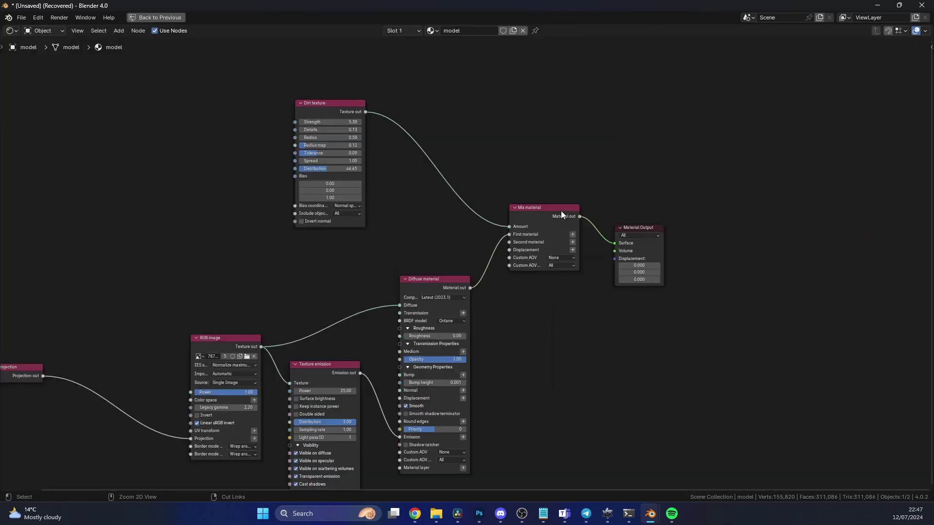
{"action": "middle_click_drag", "start_coordinate": [564, 298], "coordinate": [672, 271]}
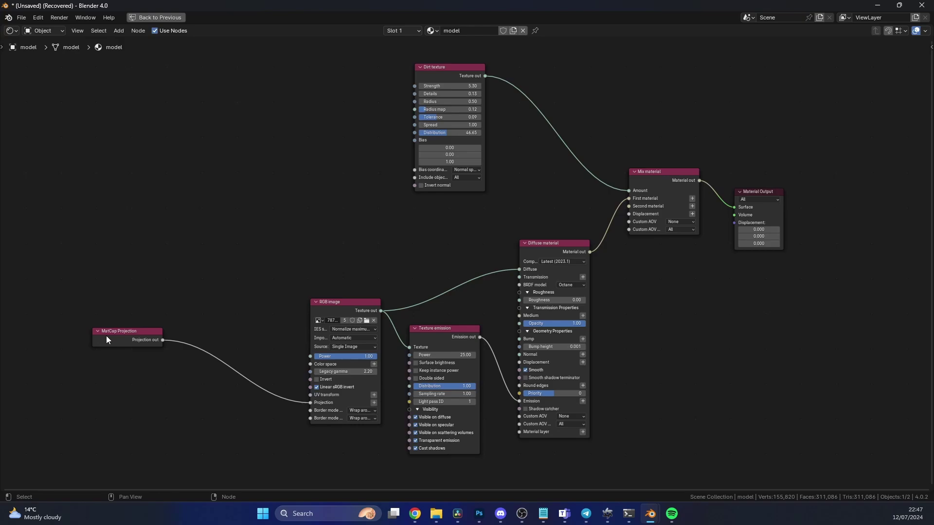
{"action": "left_click_drag", "start_coordinate": [106, 336], "coordinate": [163, 389]}
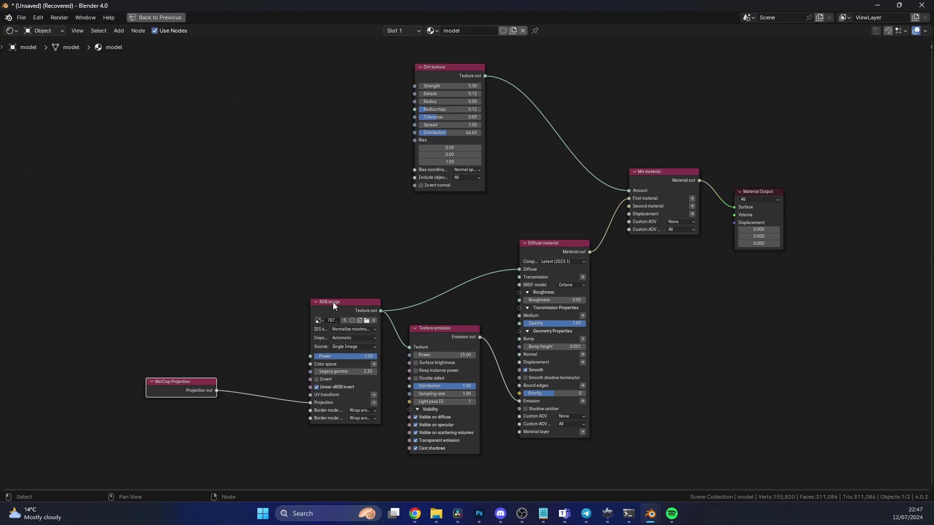
{"action": "left_click_drag", "start_coordinate": [333, 302], "coordinate": [307, 270]}
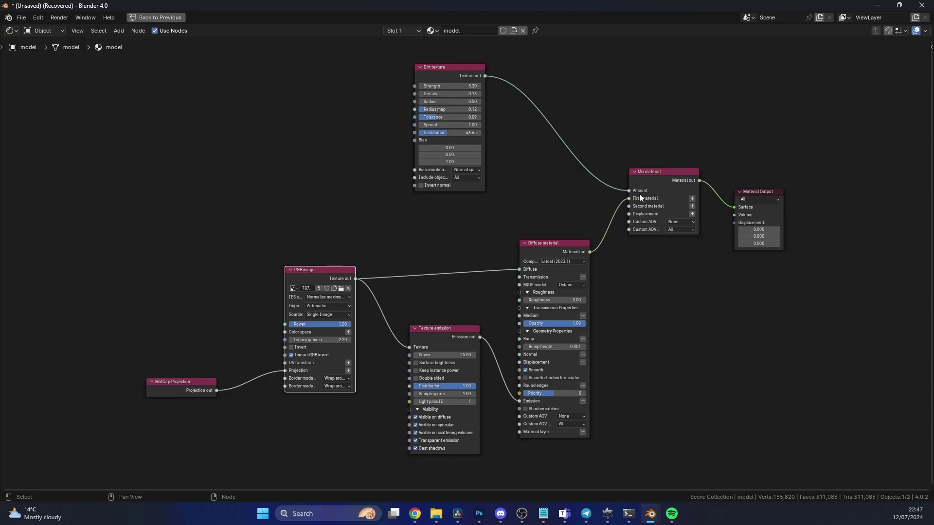
{"action": "scroll", "coordinate": [534, 314], "scroll_direction": "up", "scroll_amount": 2}
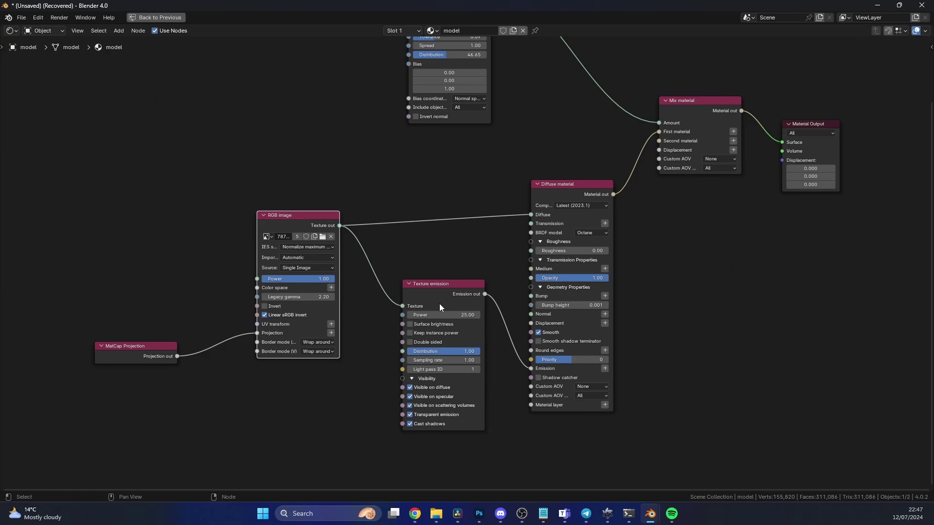
- Restore the full layout and examine the world node setup, including how Texture environment connects to World Output
{"action": "key", "text": "ctrl+space"}
{"action": "scroll", "coordinate": [293, 220], "scroll_direction": "up", "scroll_amount": 2}
{"action": "mouse_move", "coordinate": [295, 214]}
{"action": "middle_mouse_down"}
{"action": "mouse_move", "coordinate": [254, 180]}
{"action": "mouse_move", "coordinate": [302, 202]}
{"action": "mouse_move", "coordinate": [285, 214]}
{"action": "middle_mouse_up"}
{"action": "scroll", "coordinate": [271, 393], "scroll_direction": "up", "scroll_amount": 2}
{"action": "middle_click_drag", "start_coordinate": [273, 393], "coordinate": [265, 414]}
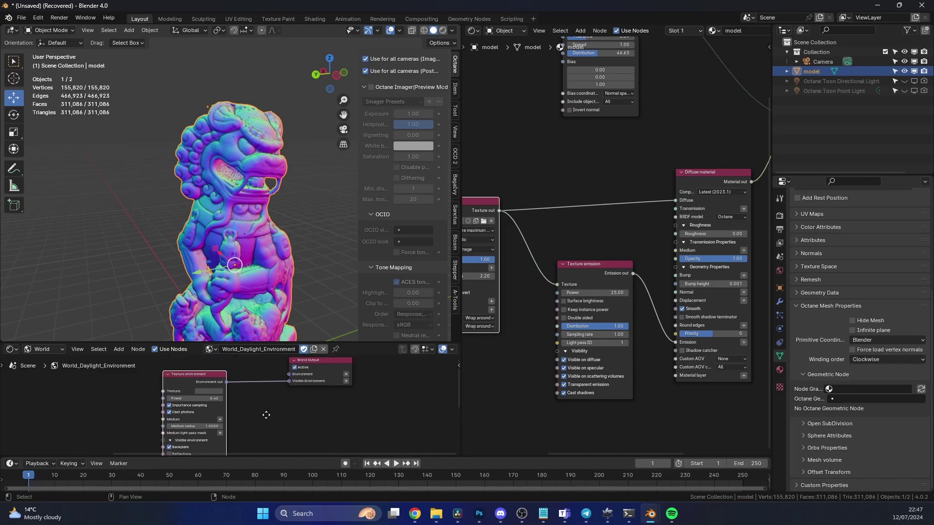
{"action": "key", "text": "ctrl+space"}
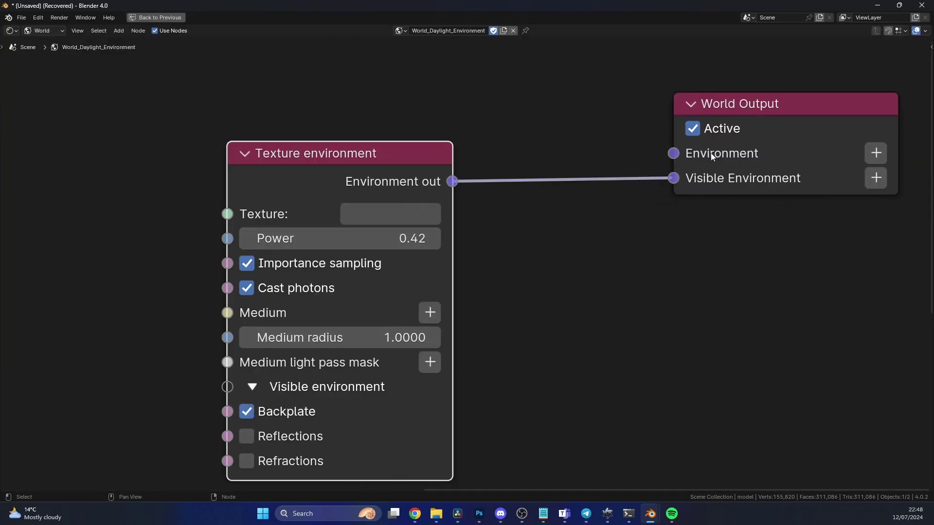
{"action": "key", "text": "ctrl+space"}
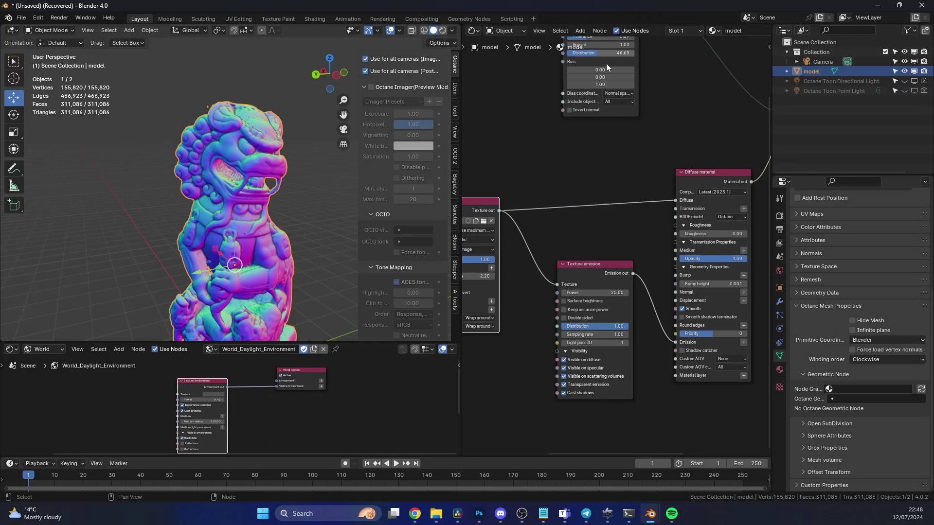
{"action": "middle_click_drag", "start_coordinate": [361, 194], "coordinate": [342, 200]}
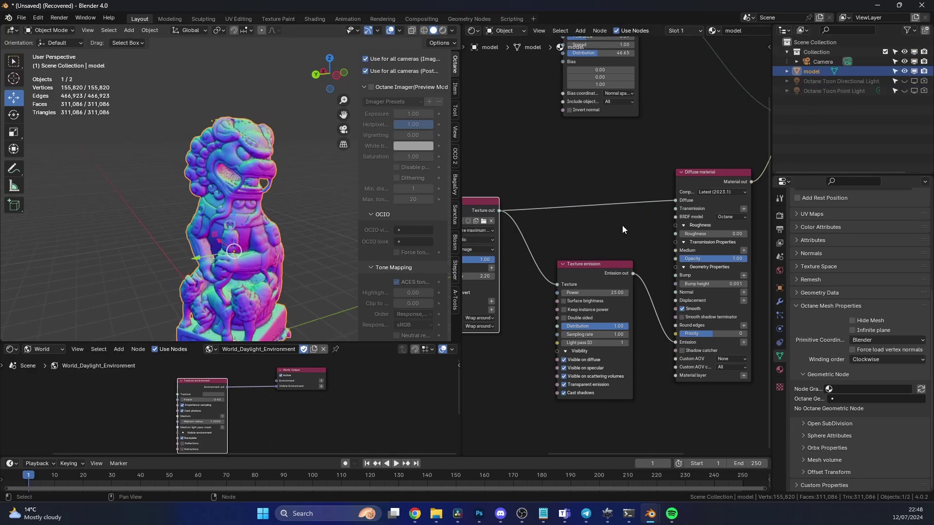
- Delete the Diffuse material node from the statue's material and switch the viewport to the rendered preview
{"action": "scroll", "coordinate": [623, 224], "scroll_direction": "down", "scroll_amount": 2}
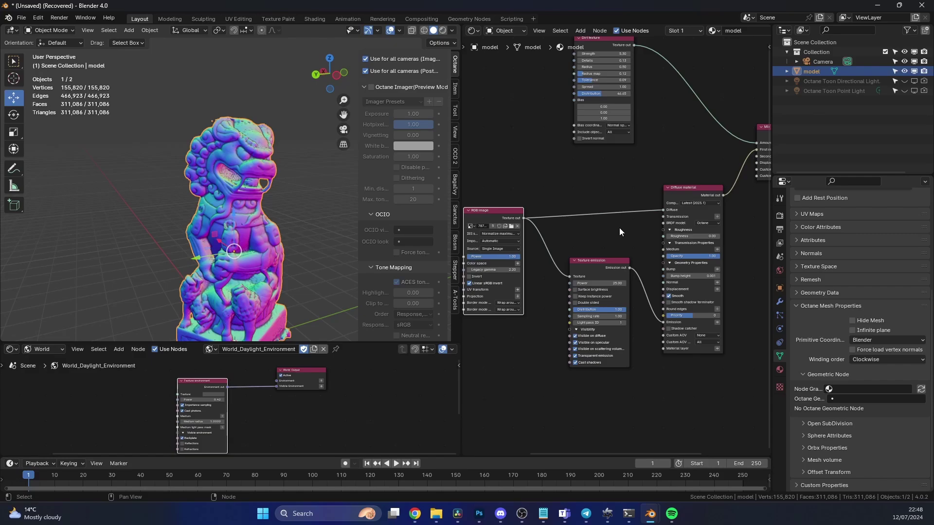
{"action": "scroll", "coordinate": [618, 232], "scroll_direction": "down", "scroll_amount": 1}
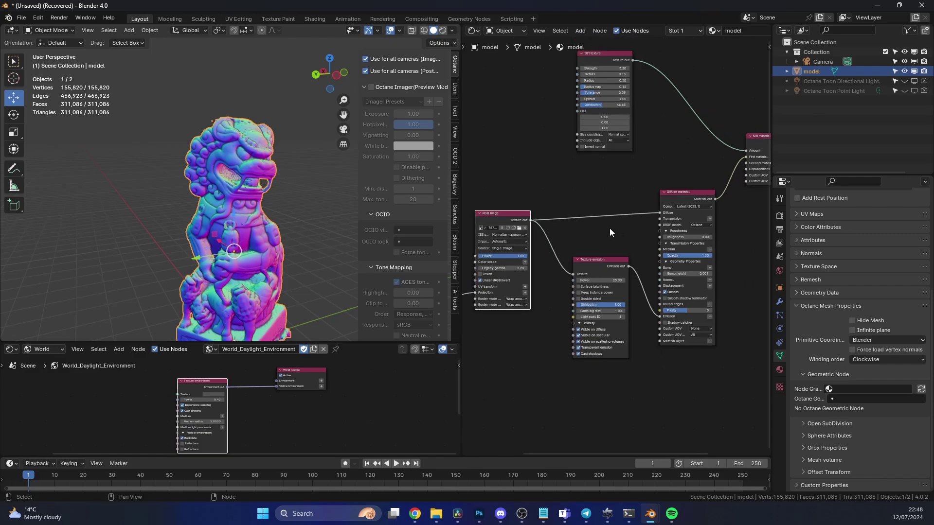
{"action": "scroll", "coordinate": [609, 228], "scroll_direction": "down", "scroll_amount": 3}
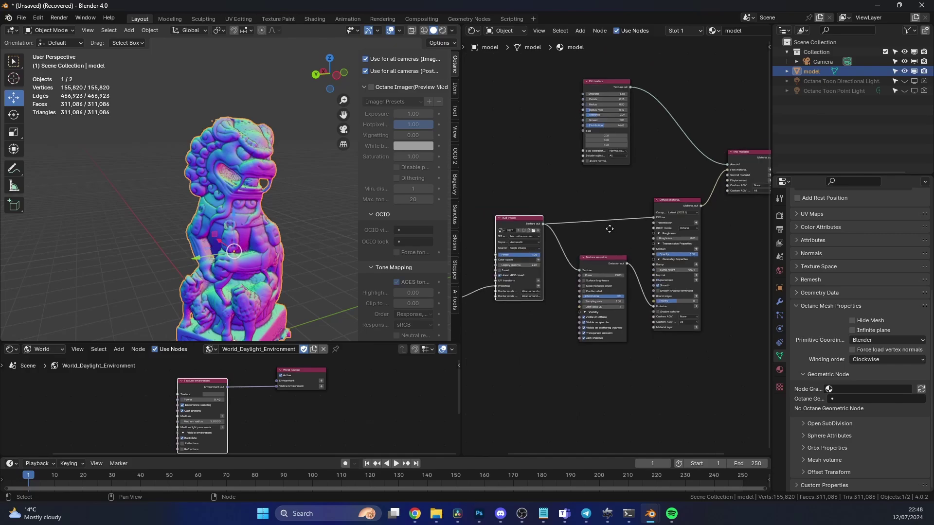
{"action": "middle_click_drag", "start_coordinate": [629, 267], "coordinate": [596, 243]}
{"action": "scroll", "coordinate": [603, 248], "scroll_direction": "up", "scroll_amount": 1}
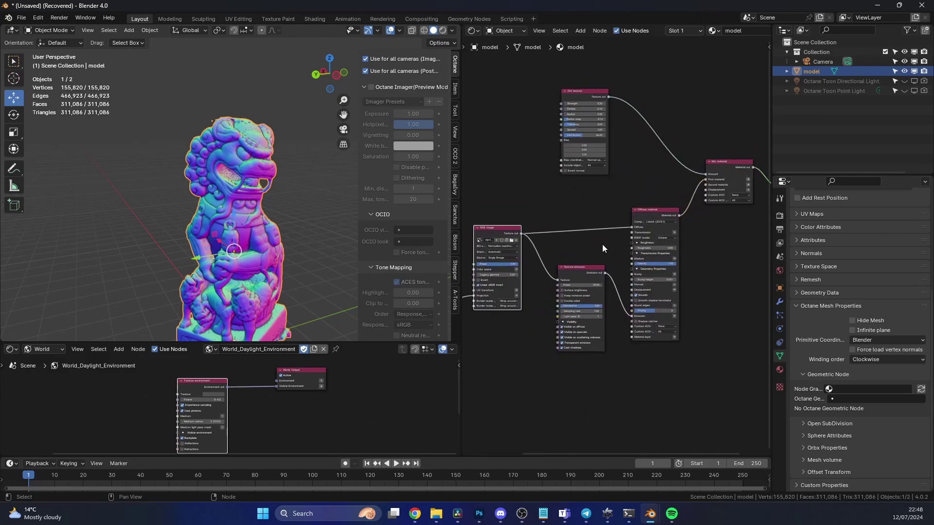
{"action": "left_click", "coordinate": [656, 210]}
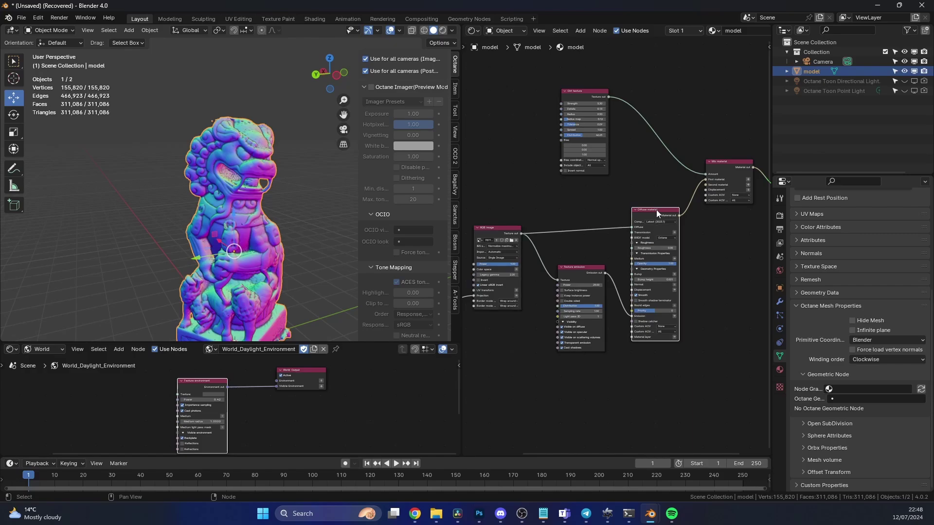
{"action": "key", "text": "x"}
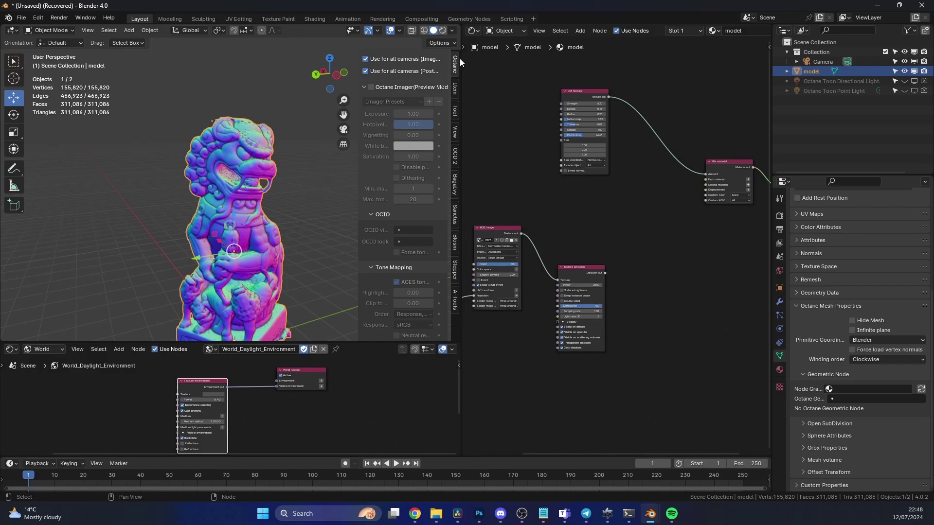
{"action": "left_click", "coordinate": [442, 30]}
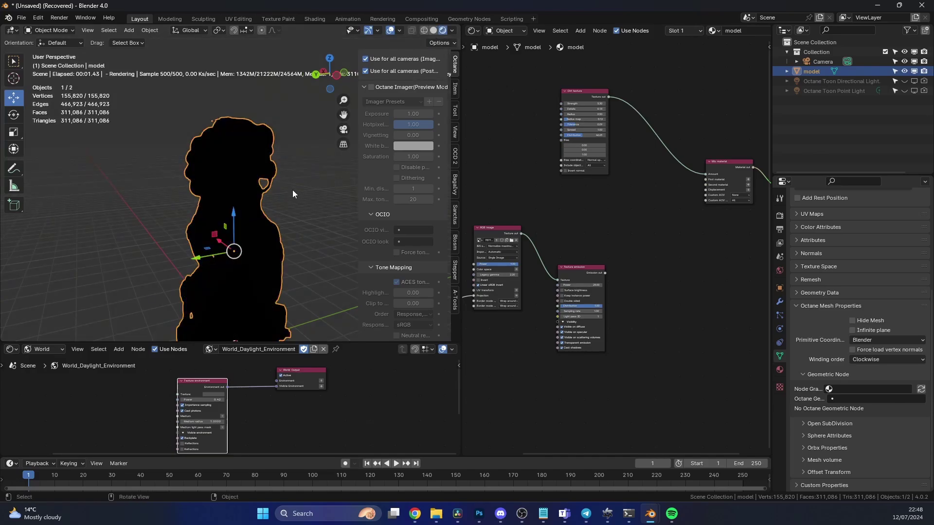
- Add a Toon material node between the Texture emission and Mix material nodes
{"action": "scroll", "coordinate": [642, 250], "scroll_direction": "up", "scroll_amount": 1}
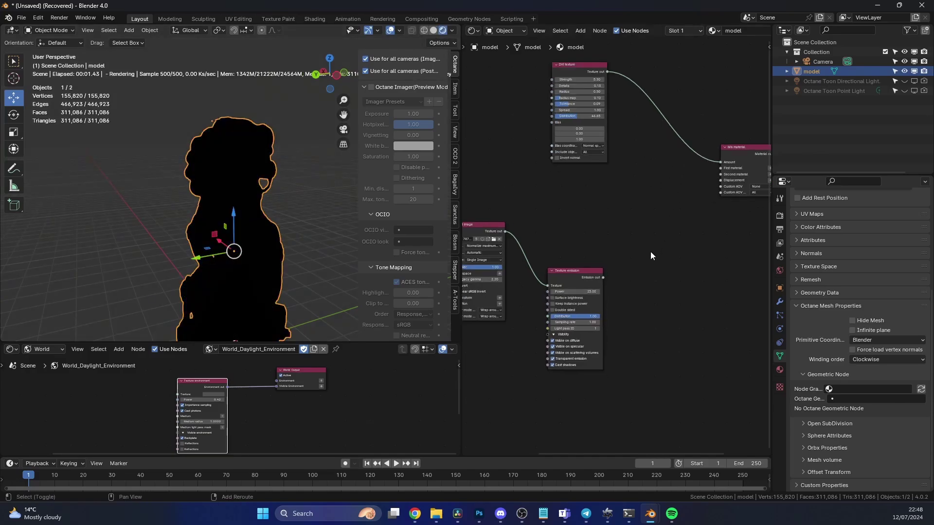
{"action": "key", "text": "shift+a"}
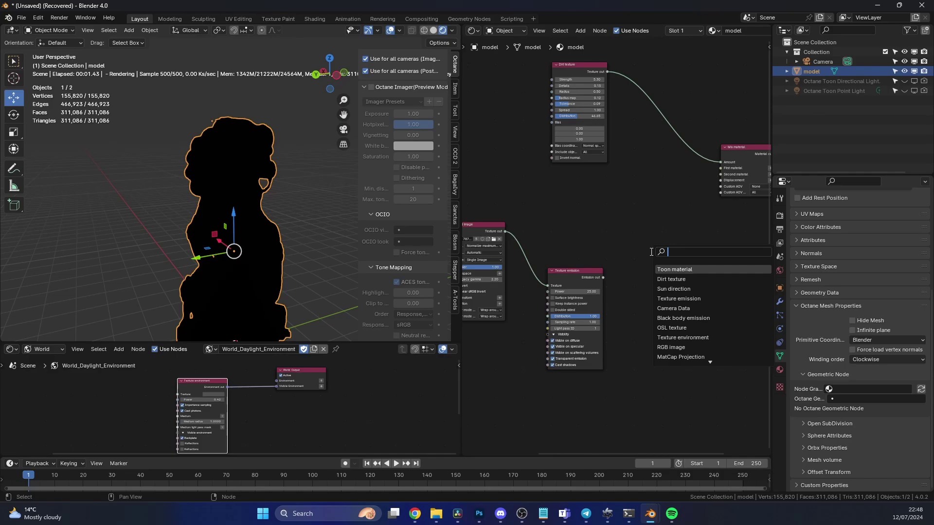
{"action": "type", "text": "toon"}
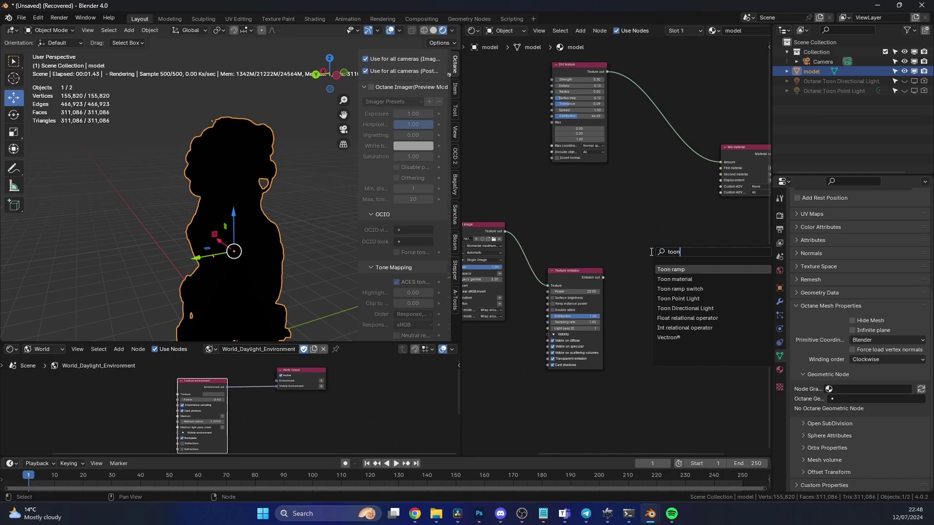
{"action": "key", "text": "Down"}
{"action": "key", "text": "Return"}
{"action": "left_click", "coordinate": [623, 222]}
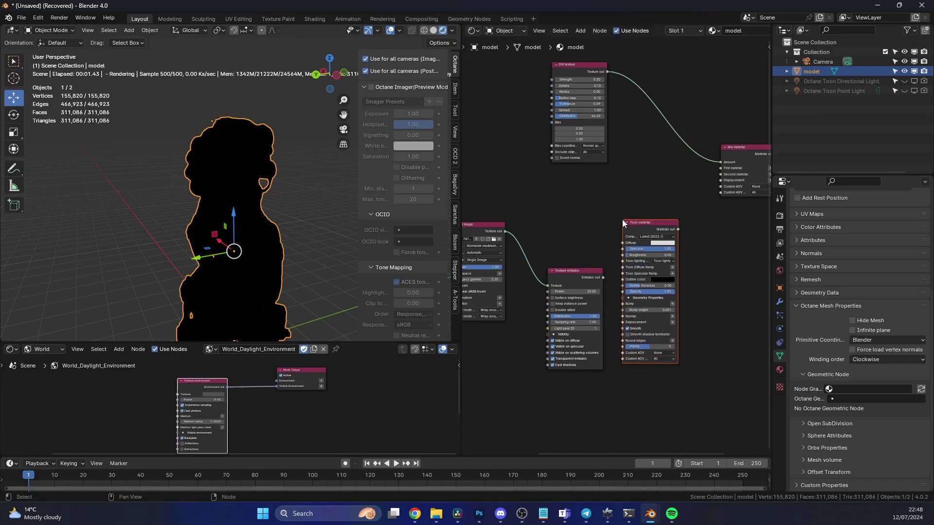
- Connect the RGB image texture to the Toon material's Diffuse input, and the Toon material to Mix material's First material input
{"action": "left_click_drag", "start_coordinate": [505, 231], "coordinate": [623, 243]}
{"action": "left_click_drag", "start_coordinate": [677, 230], "coordinate": [720, 168]}
{"action": "right_click_drag", "start_coordinate": [728, 232], "coordinate": [649, 232], "text": "ctrl"}
{"action": "left_click_drag", "start_coordinate": [649, 232], "coordinate": [706, 240]}
{"action": "scroll", "coordinate": [709, 244], "scroll_direction": "up", "scroll_amount": 1}
{"action": "middle_click_drag", "start_coordinate": [710, 245], "coordinate": [700, 209]}
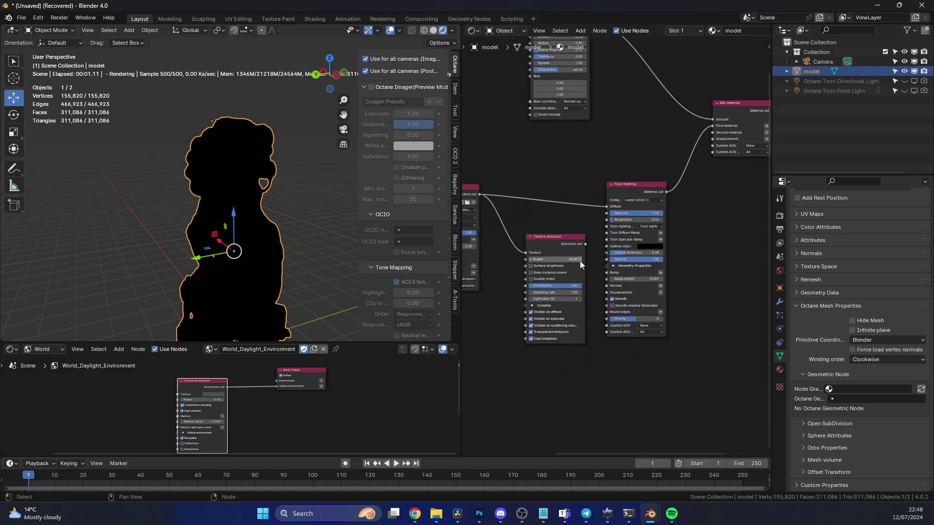
{"action": "scroll", "coordinate": [700, 248], "scroll_direction": "up", "scroll_amount": 1}
{"action": "scroll", "coordinate": [728, 252], "scroll_direction": "up", "scroll_amount": 3}
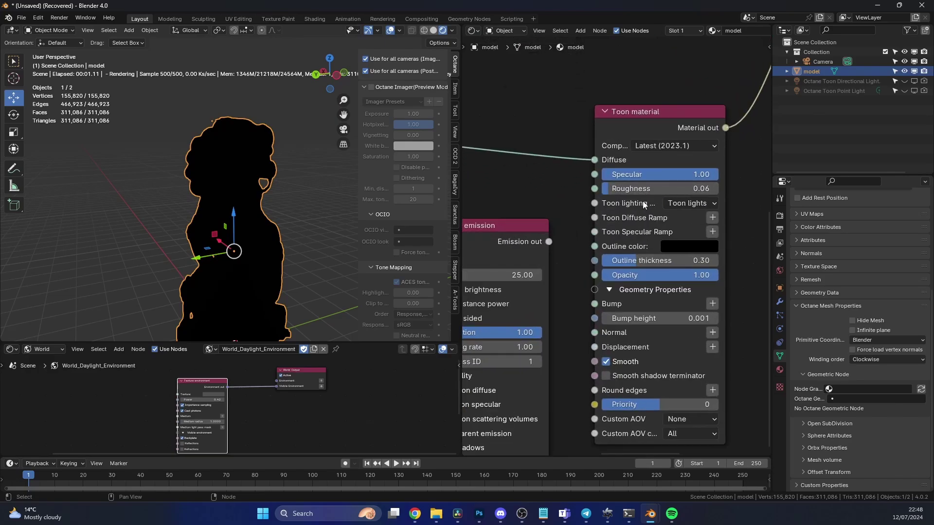
- Set the Toon material's Toon lighting mode to Camera light
{"action": "left_click", "coordinate": [702, 204]}
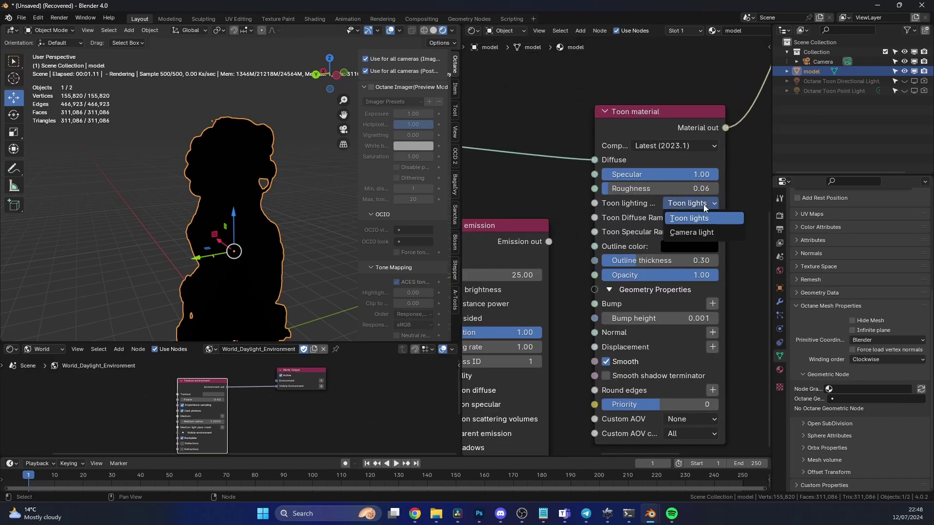
{"action": "left_click", "coordinate": [690, 232]}
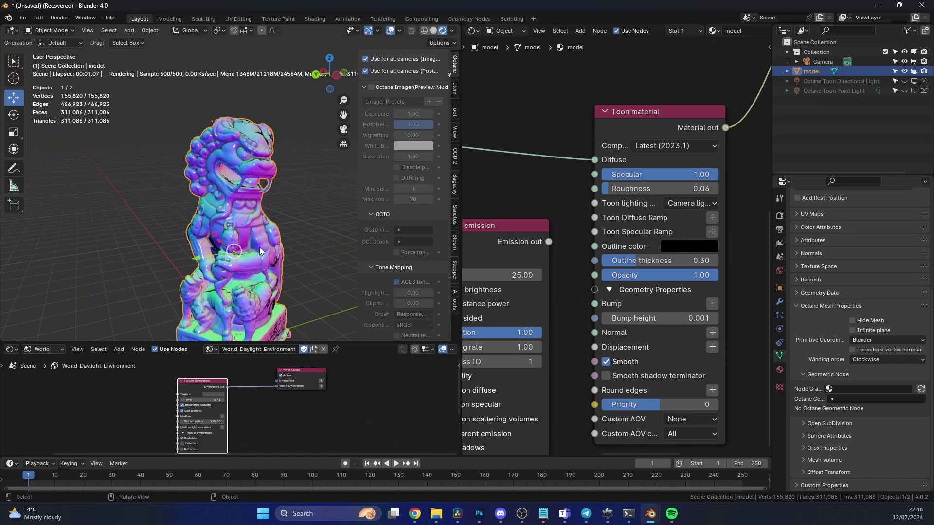
{"action": "middle_click_drag", "start_coordinate": [259, 247], "coordinate": [258, 220]}
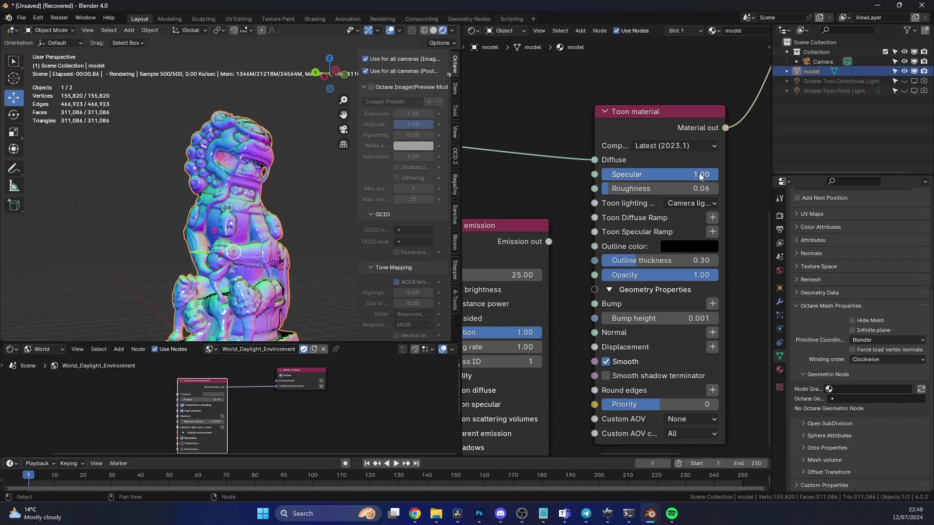
- Set the Toon material's Specular to 0.71 and its Outline thickness to 0.49
{"action": "left_click_drag", "start_coordinate": [699, 173], "coordinate": [656, 173]}
{"action": "left_click_drag", "start_coordinate": [682, 175], "coordinate": [684, 175]}
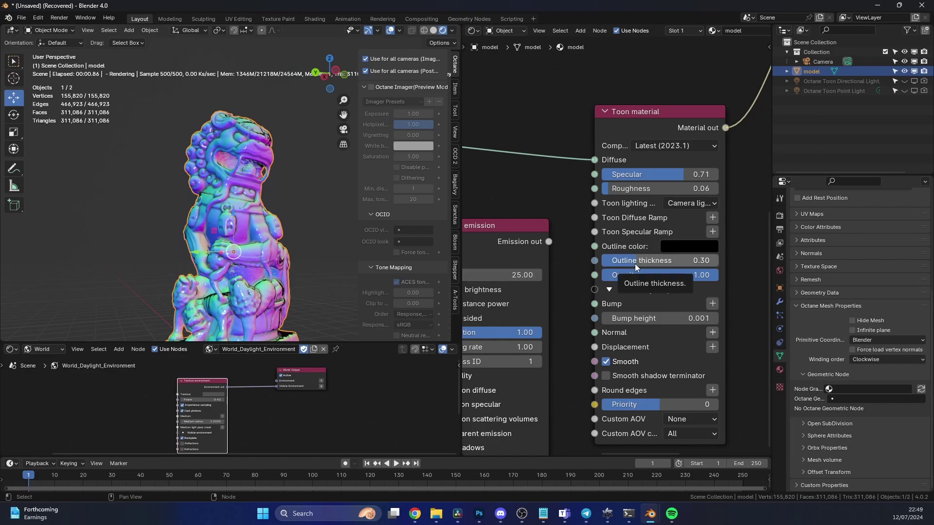
{"action": "left_click_drag", "start_coordinate": [635, 264], "coordinate": [650, 262]}
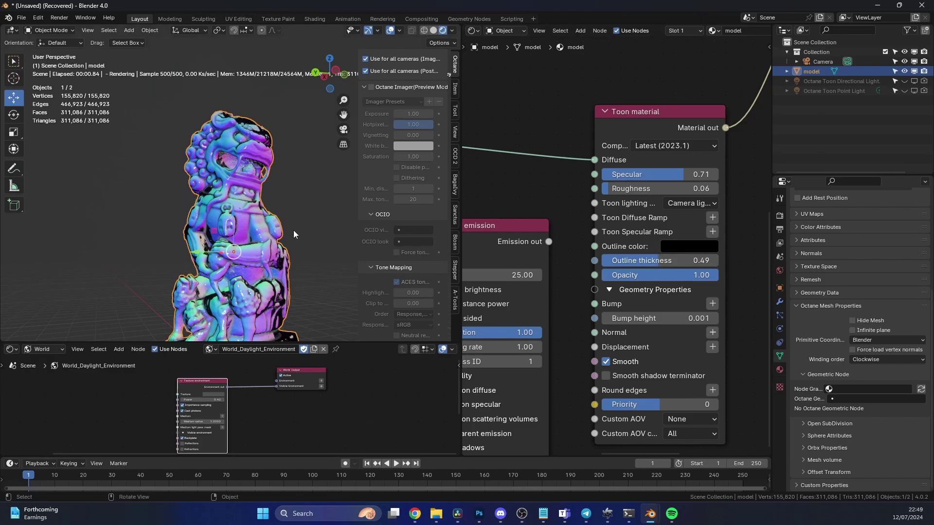
{"action": "mouse_move", "coordinate": [294, 232]}
{"action": "middle_mouse_down"}
{"action": "mouse_move", "coordinate": [336, 242]}
{"action": "mouse_move", "coordinate": [252, 234]}
{"action": "mouse_move", "coordinate": [301, 234]}
{"action": "middle_mouse_up"}
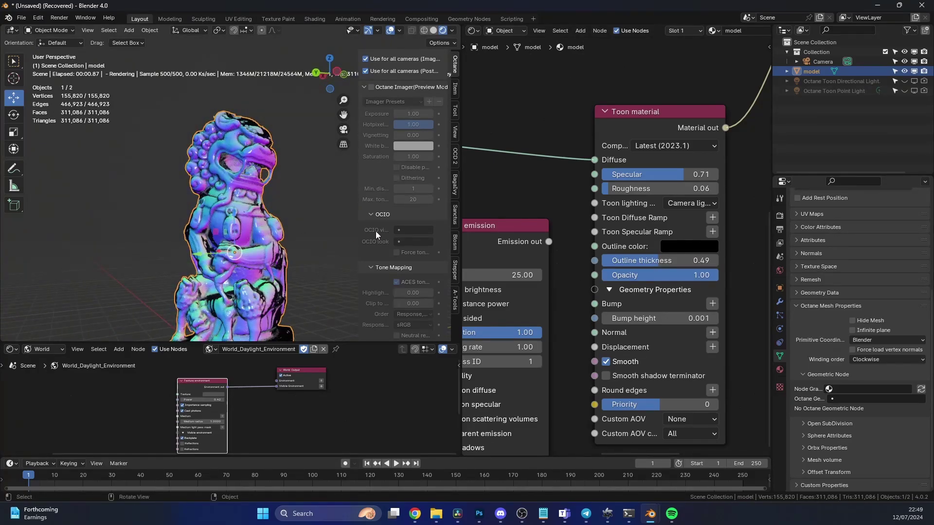
- Set the Dirt texture node's Strength to 8.39
{"action": "middle_click_drag", "start_coordinate": [543, 200], "coordinate": [488, 419]}
{"action": "middle_click_drag", "start_coordinate": [599, 232], "coordinate": [720, 355]}
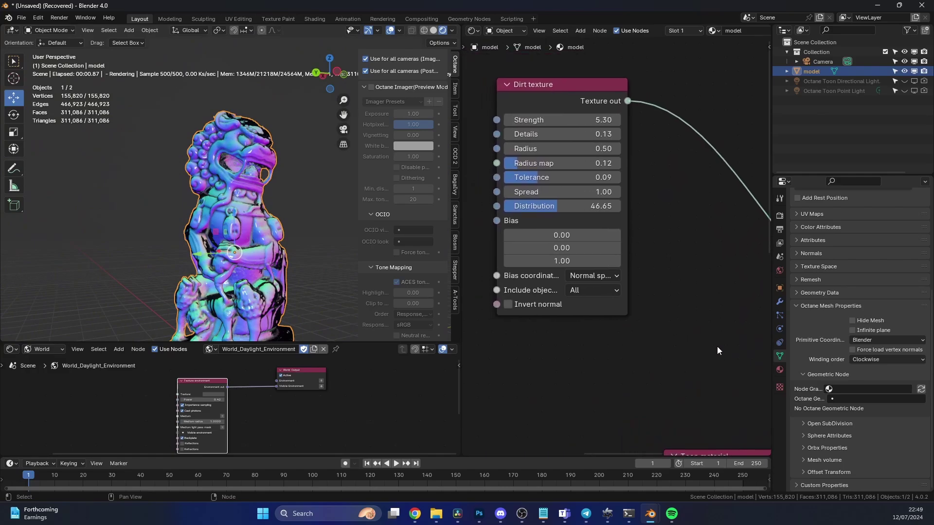
{"action": "left_click_drag", "start_coordinate": [553, 122], "coordinate": [581, 122]}
{"action": "scroll", "coordinate": [691, 273], "scroll_direction": "down", "scroll_amount": 2}
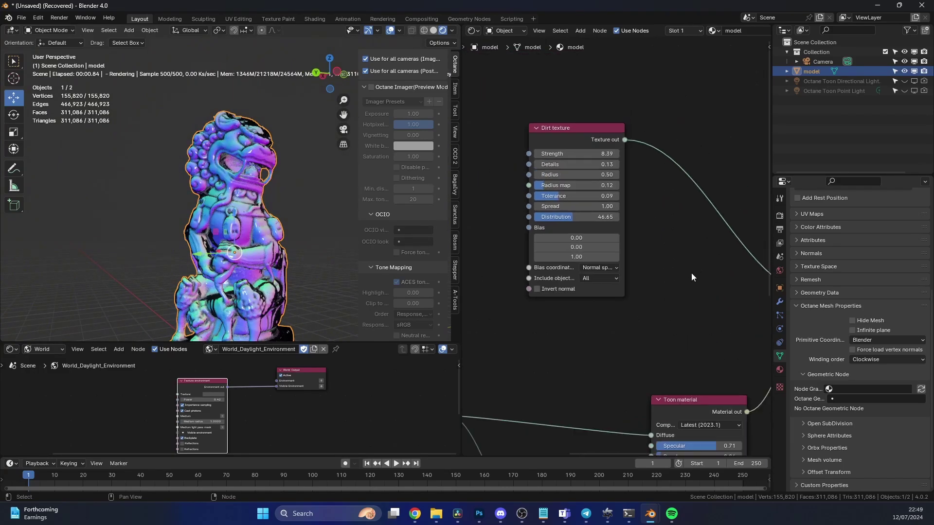
- Set the Toon material's Outline thickness and Specular to 0.00 and check the statue through the camera
{"action": "middle_click_drag", "start_coordinate": [691, 272], "coordinate": [639, 138]}
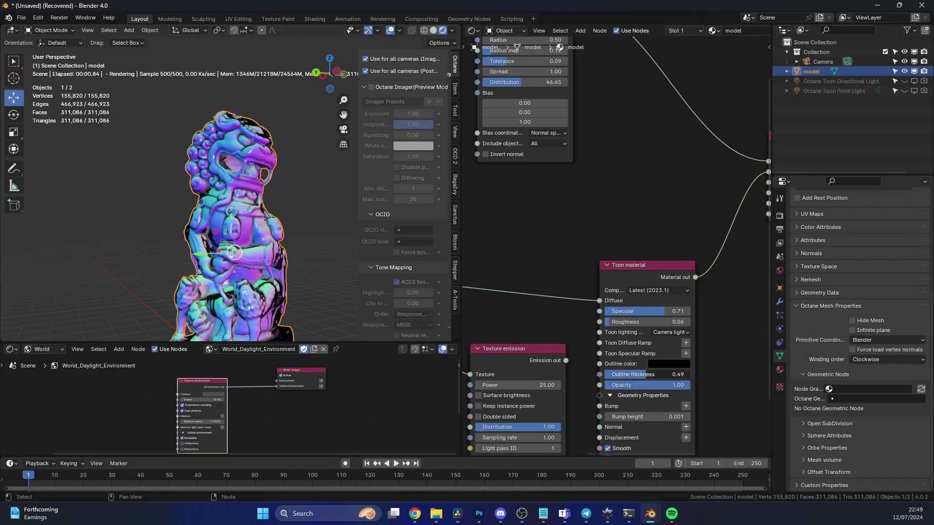
{"action": "left_click_drag", "start_coordinate": [646, 375], "coordinate": [600, 375]}
{"action": "left_click_drag", "start_coordinate": [664, 311], "coordinate": [600, 311]}
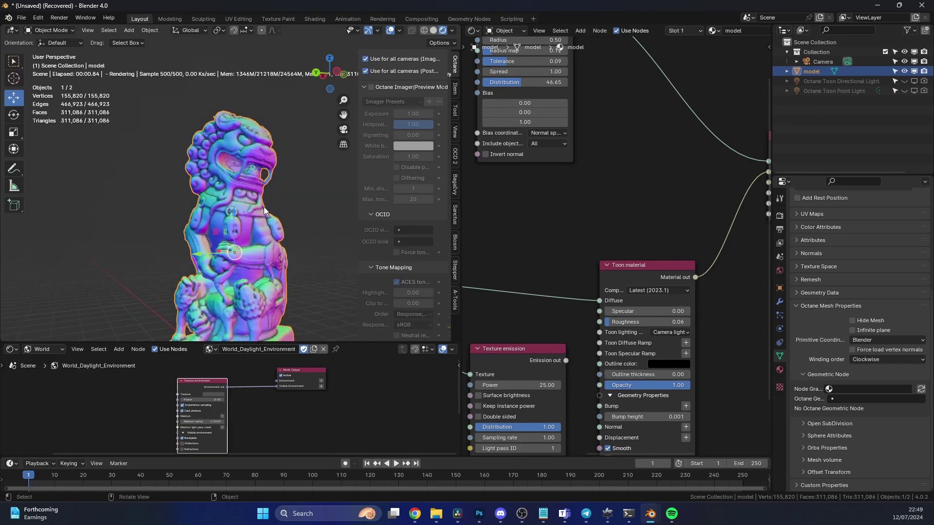
{"action": "key", "text": "KP_0"}
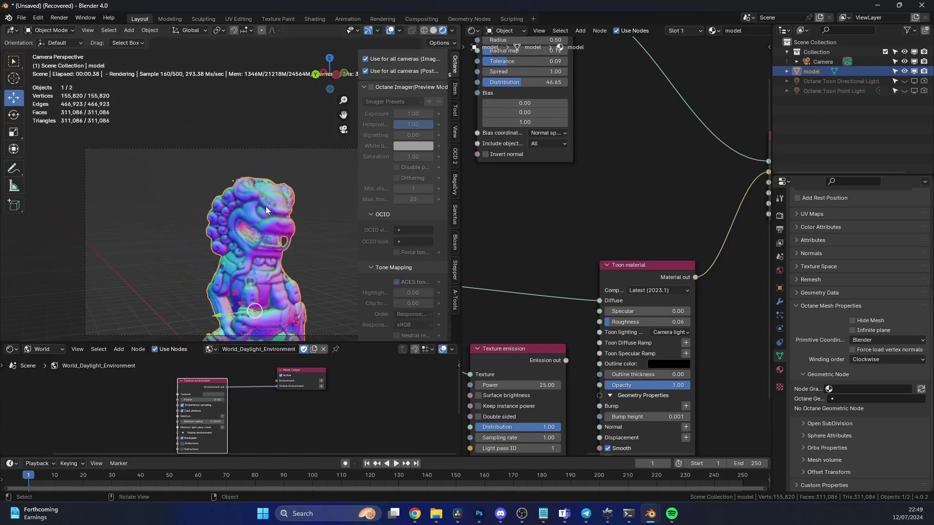
{"action": "scroll", "coordinate": [282, 205], "scroll_direction": "up", "scroll_amount": 4}
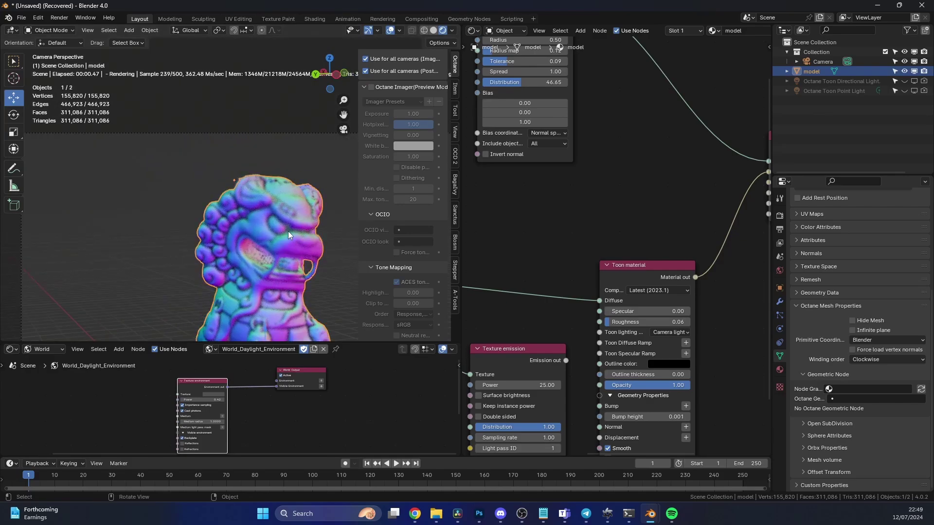
{"action": "middle_click_drag", "start_coordinate": [272, 248], "coordinate": [256, 198], "text": "shift"}
{"action": "key", "text": "KP_0"}
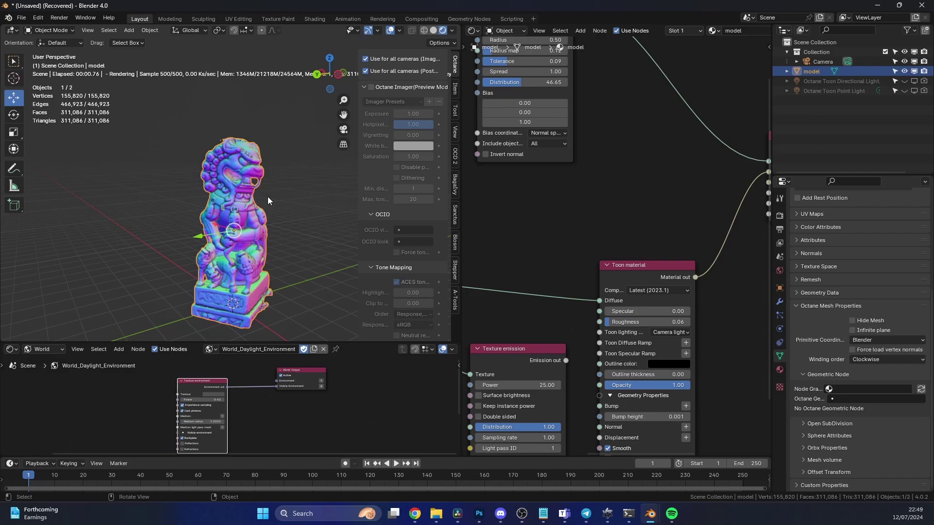
- Switch to File Explorer, browse the MatCap images in the 1024 folder, and return to Blender
{"action": "mouse_move", "coordinate": [436, 514]}
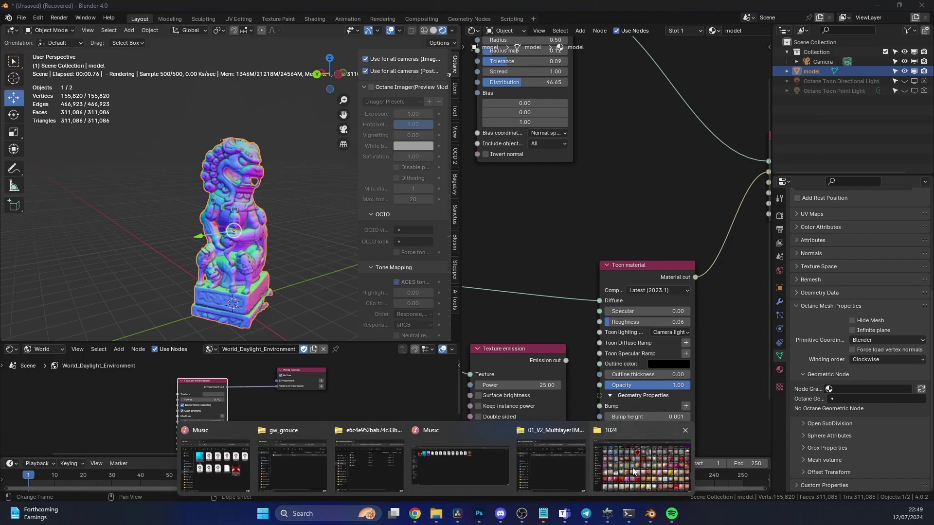
{"action": "left_click", "coordinate": [632, 469]}
{"action": "scroll", "coordinate": [547, 353], "scroll_direction": "down", "scroll_amount": 10}
{"action": "scroll", "coordinate": [548, 352], "scroll_direction": "up", "scroll_amount": 10}
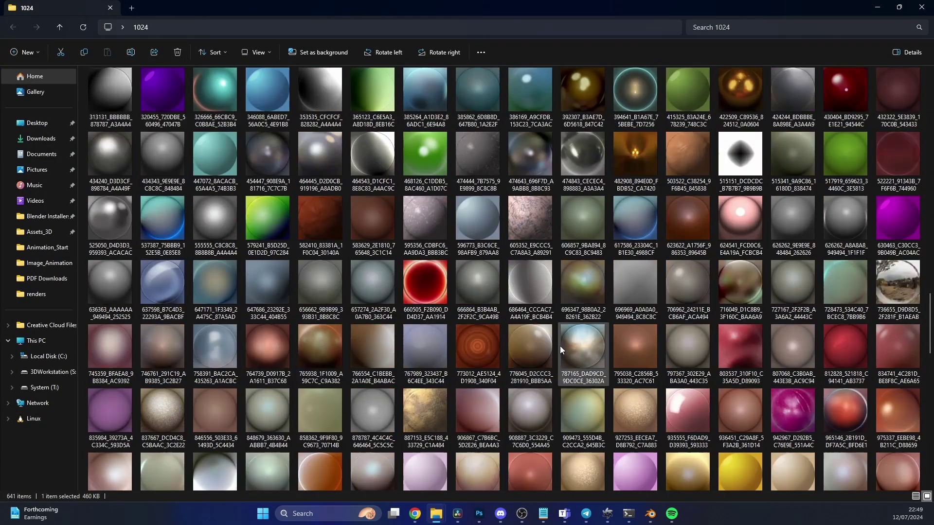
{"action": "left_click", "coordinate": [878, 8]}
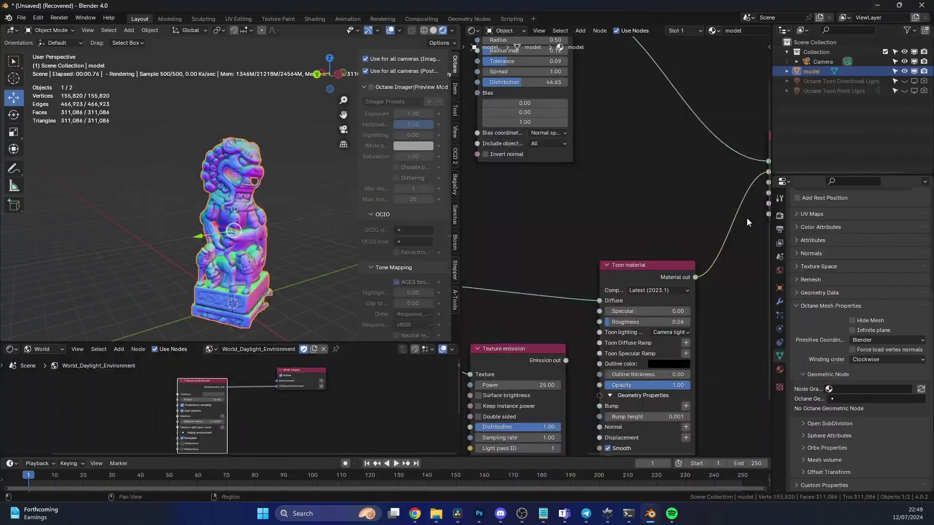
- Switch the viewport to Solid shading and examine the MatCap installation option in the Lights preferences without installing a file
{"action": "left_click", "coordinate": [434, 31]}
{"action": "left_click", "coordinate": [452, 30]}
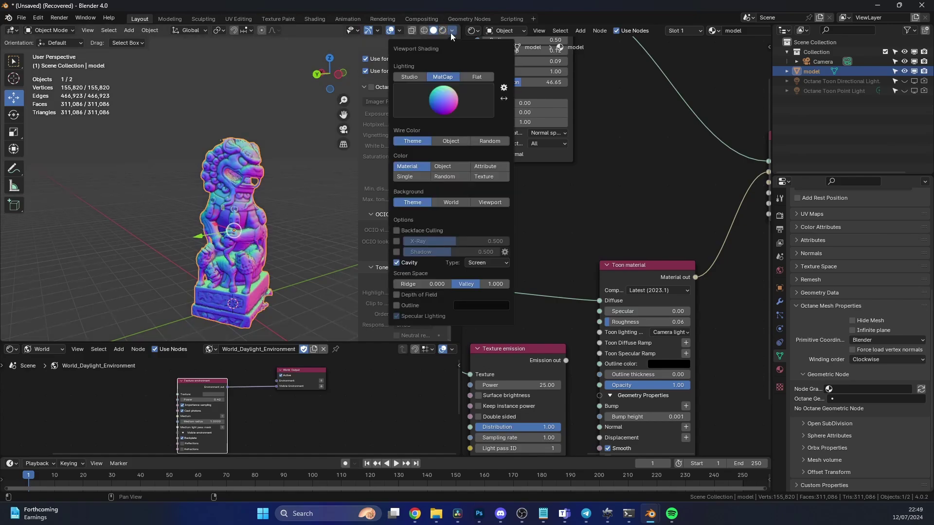
{"action": "left_click", "coordinate": [503, 89]}
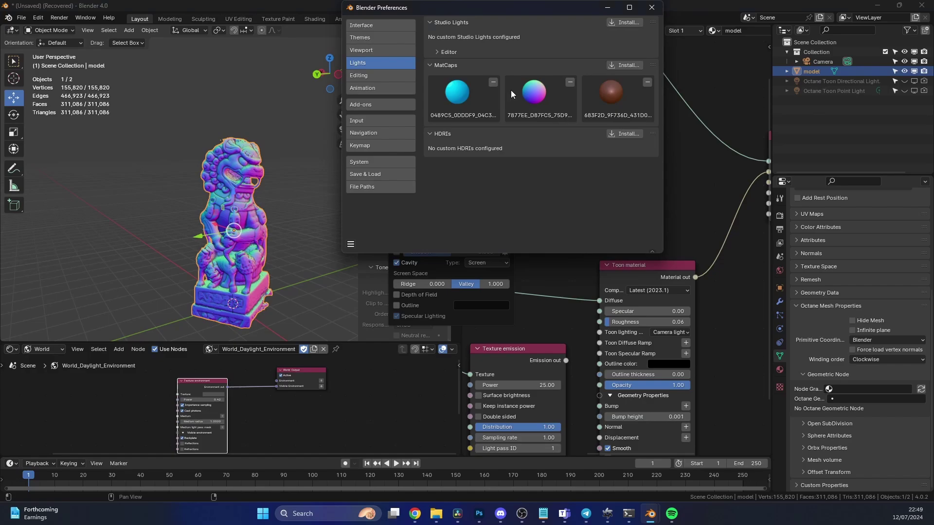
{"action": "left_click", "coordinate": [628, 65]}
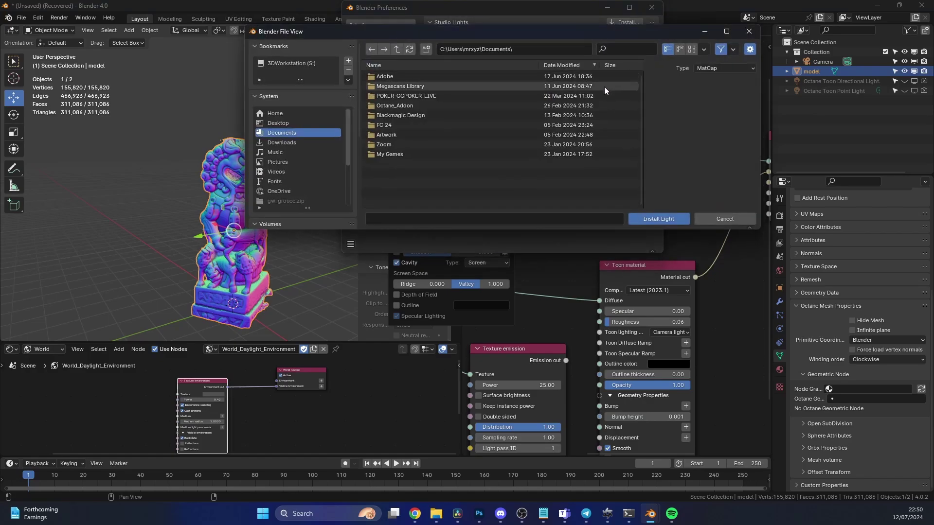
{"action": "left_click", "coordinate": [749, 31]}
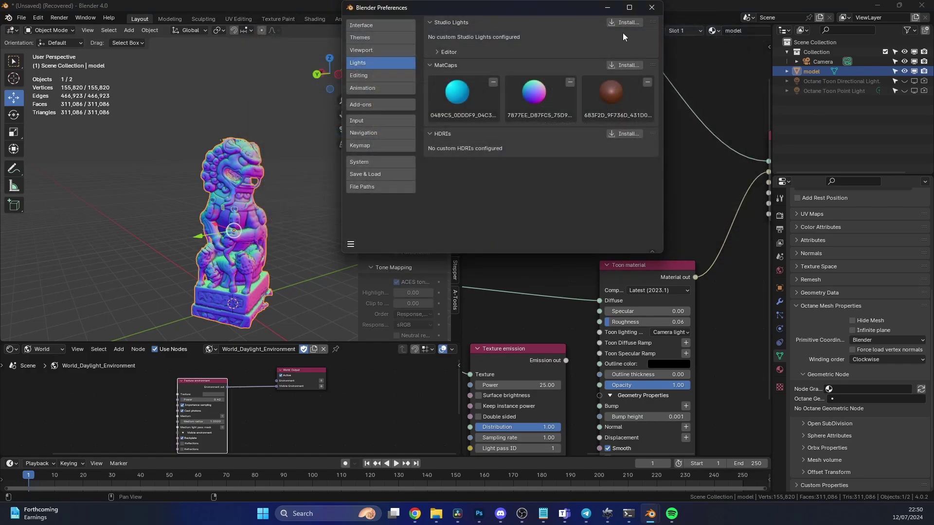
{"action": "left_click", "coordinate": [651, 7]}
{"action": "left_click", "coordinate": [451, 31]}
{"action": "middle_click_drag", "start_coordinate": [530, 175], "coordinate": [549, 175]}
{"action": "mouse_move", "coordinate": [316, 219]}
{"action": "middle_mouse_down"}
{"action": "mouse_move", "coordinate": [372, 199]}
{"action": "mouse_move", "coordinate": [315, 217]}
{"action": "middle_mouse_up"}
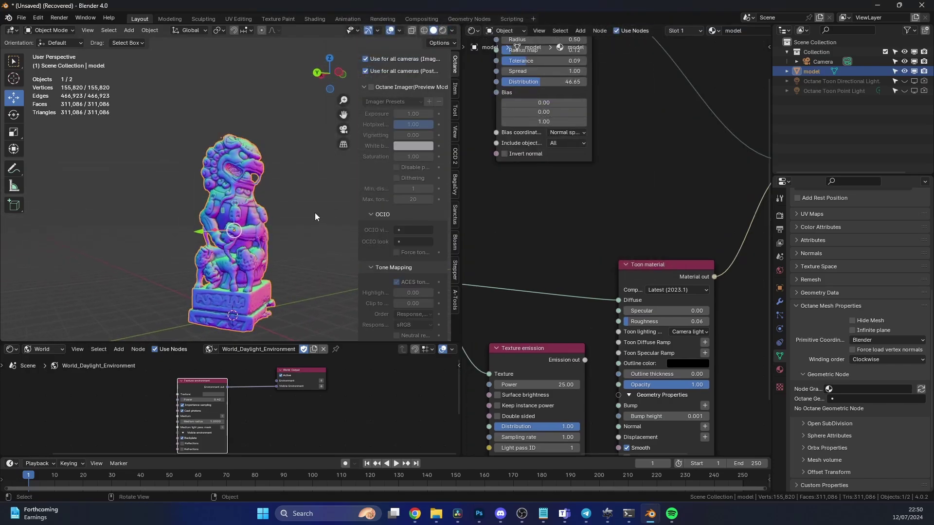